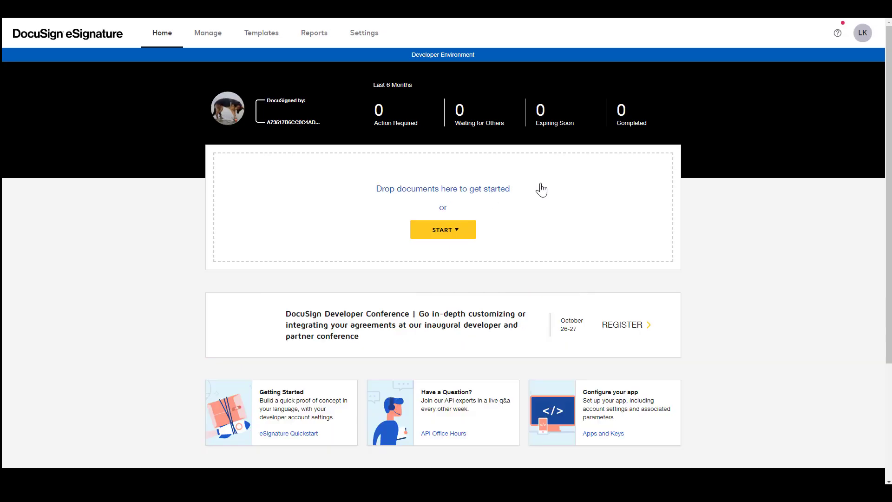
Step: Enable and save API request logging in My Preferences, then return to the Home dashboard
left_click(863, 34)
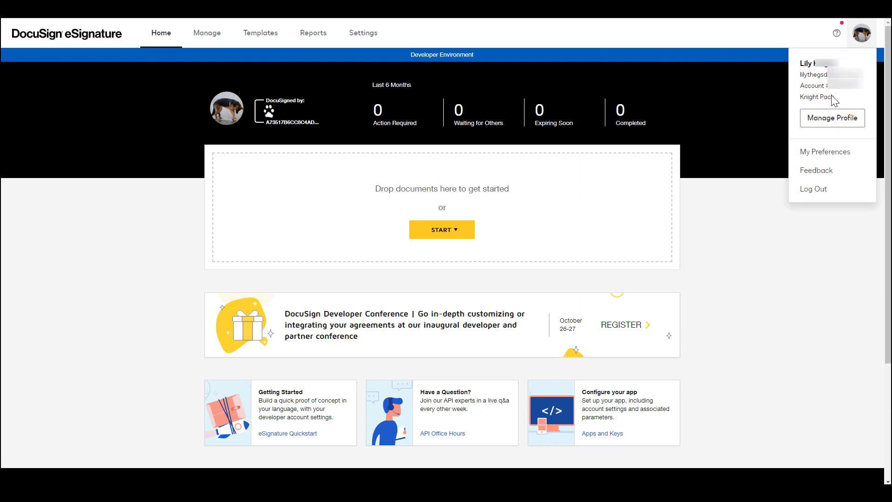
left_click(828, 153)
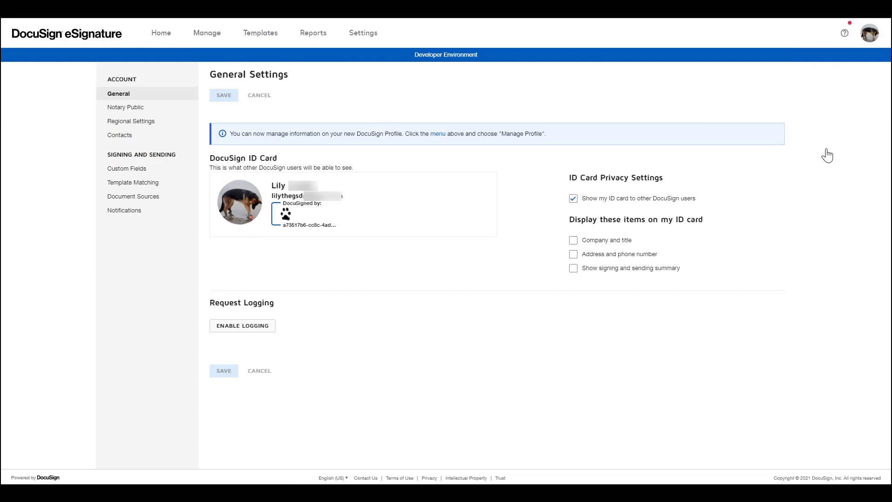
left_click(243, 330)
left_click(224, 374)
left_click(161, 40)
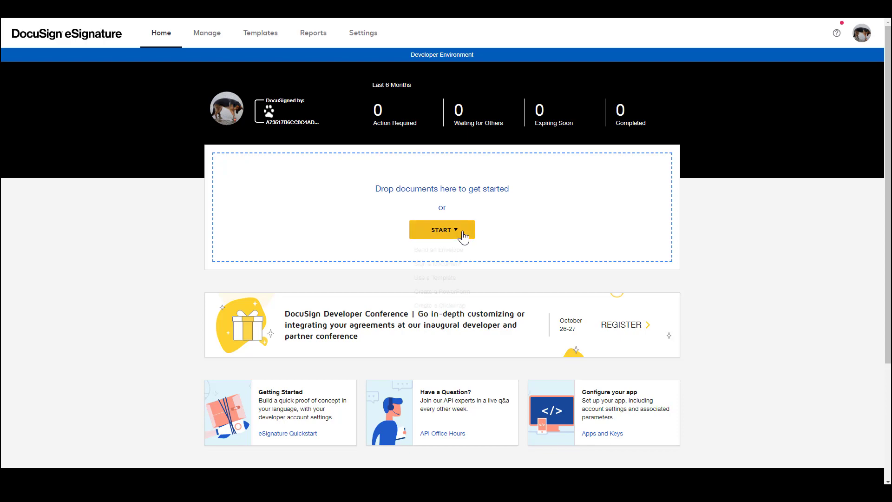
Step: Create a clickwrap named 'Majestic Huxley' and add the MajesticHuxley.jpg cat photo as its document
left_click(463, 233)
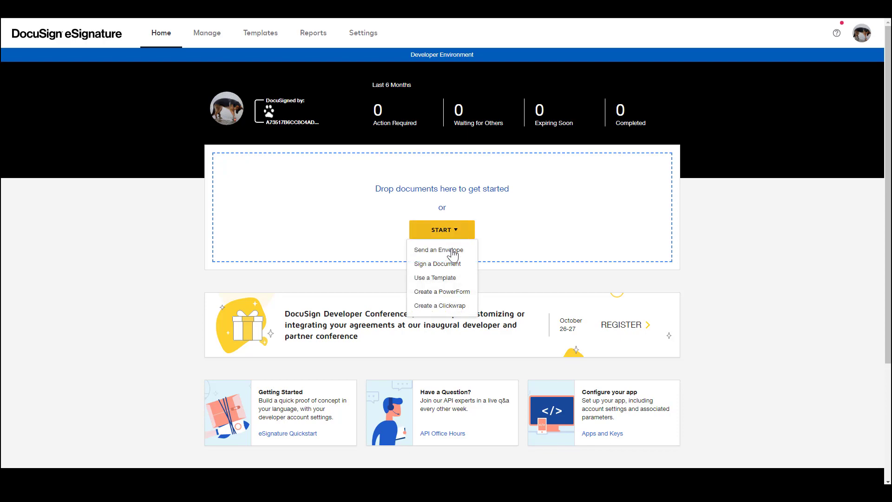
left_click(438, 307)
type("Majestic Huxley")
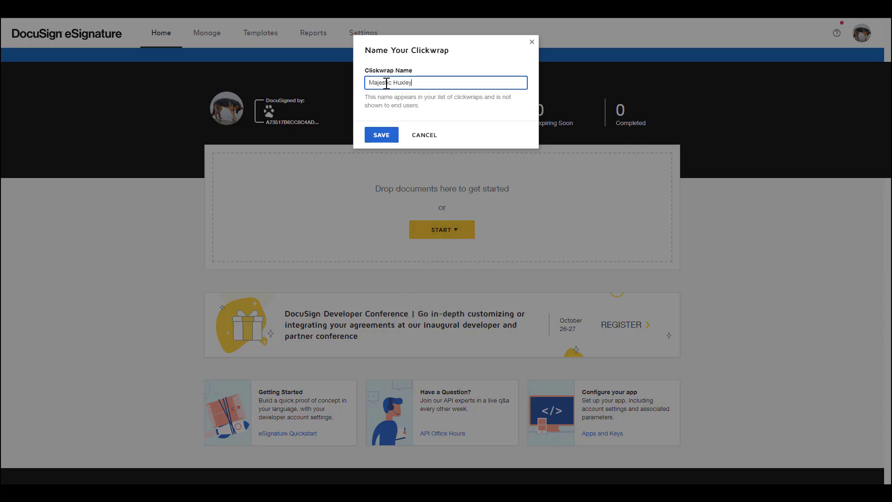
left_click(376, 135)
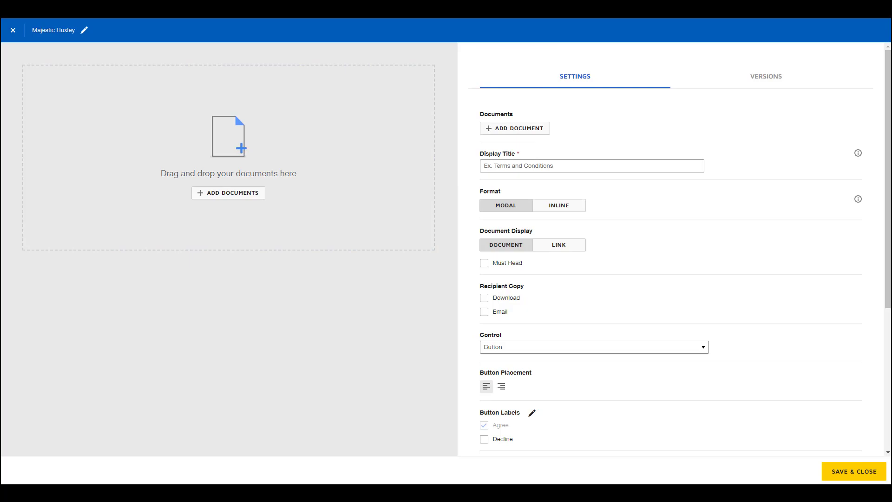
left_click_drag(720, 413, 197, 186)
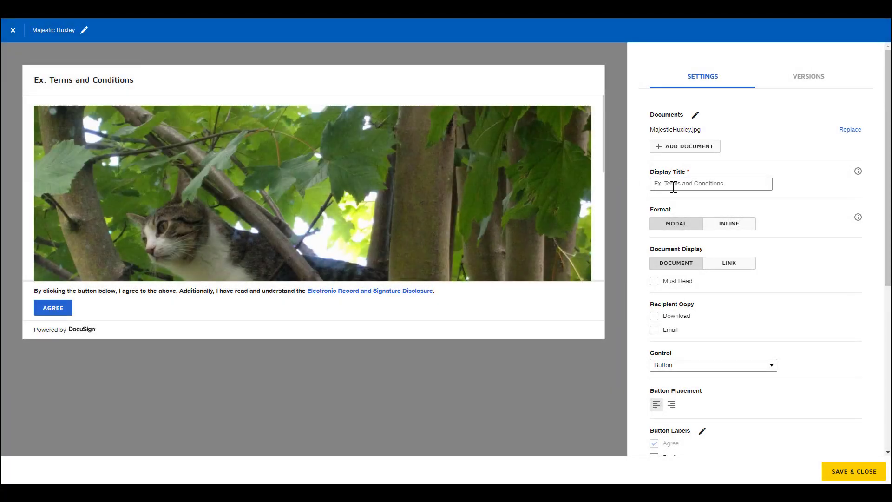
Step: Title it 'Huxley is majestic', allow downloads, set the agreement statement to 'I agree that Huxley is majestic.', and save
left_click(710, 184)
type("Huxley is majestic")
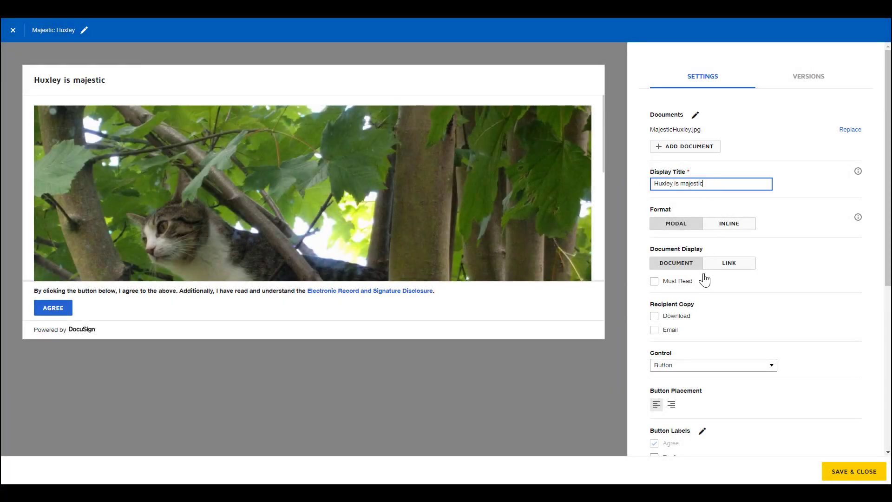
left_click(654, 317)
scroll(737, 360, "down", 5)
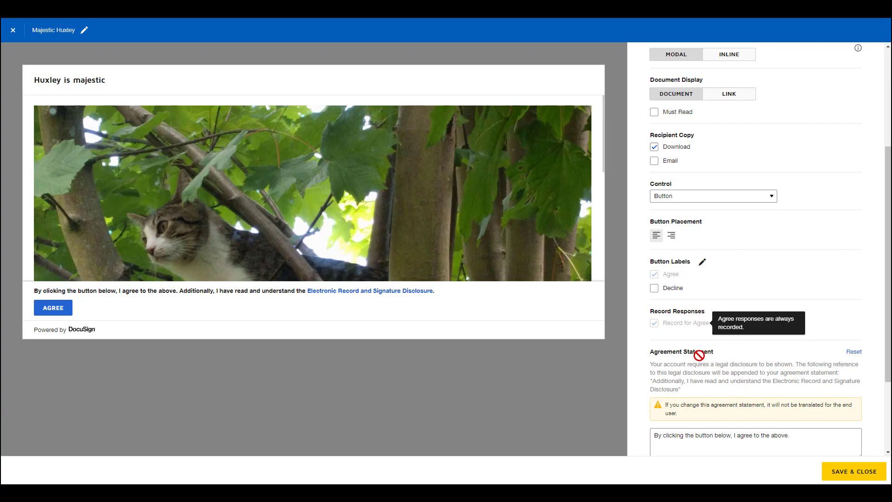
left_click_drag(786, 374, 633, 372)
type("I agree that H")
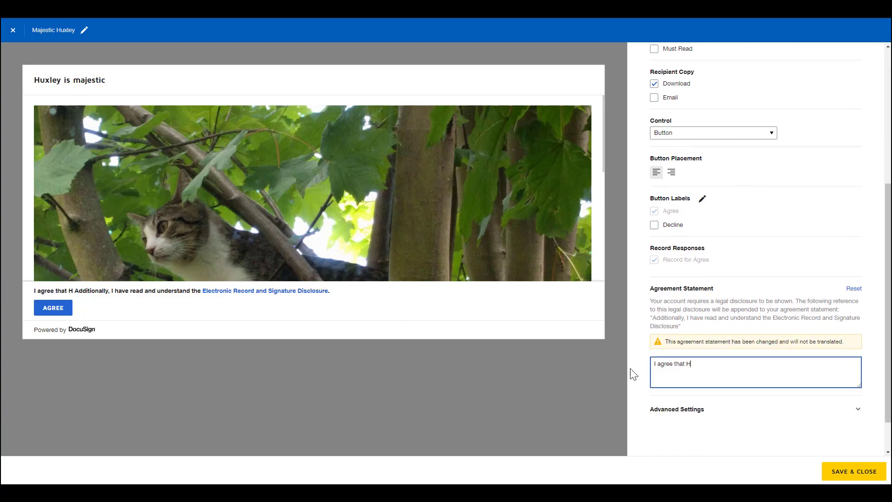
type("uxley is majestic.")
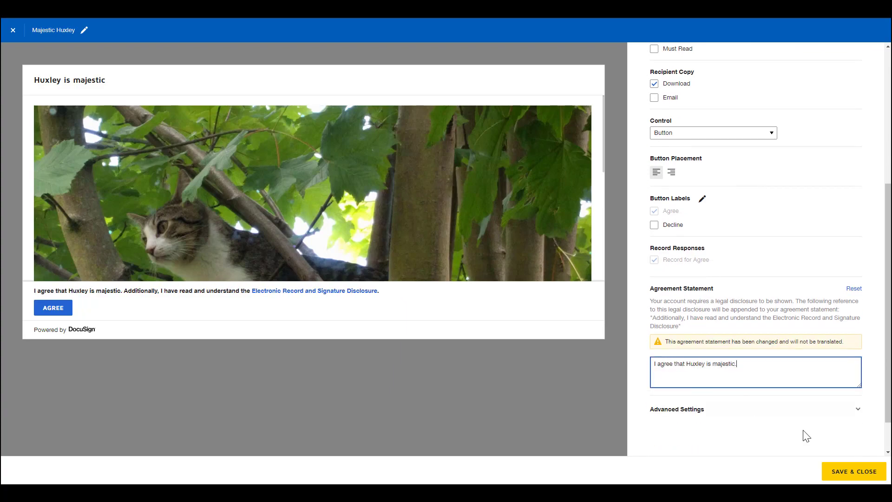
left_click(850, 476)
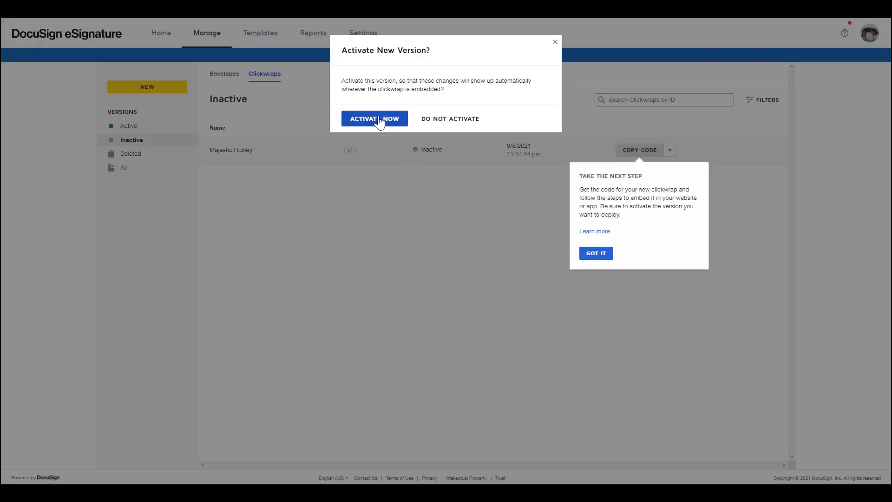
Step: Activate Majestic Huxley V1, agree to it as a test user, and decline the copy download
left_click(378, 120)
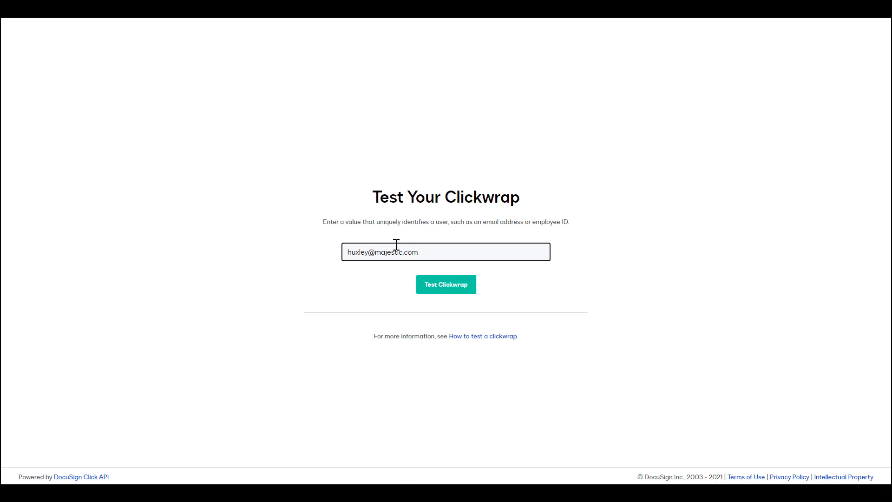
left_click(444, 287)
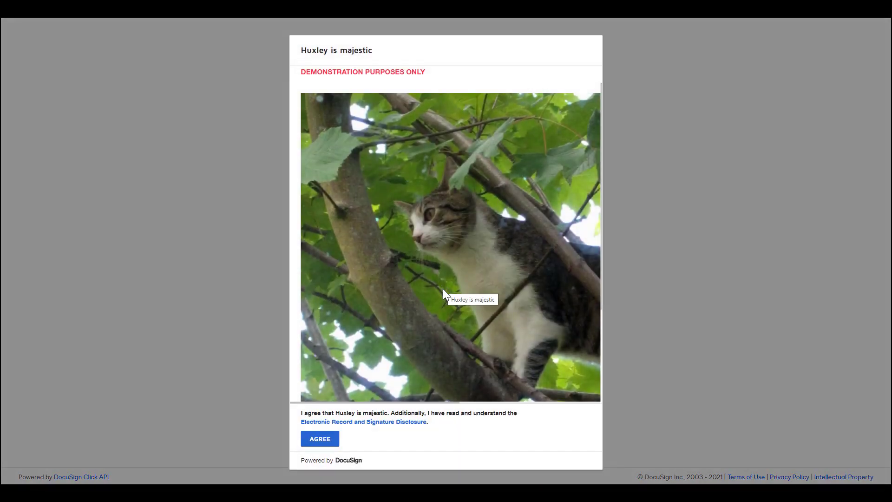
left_click(326, 439)
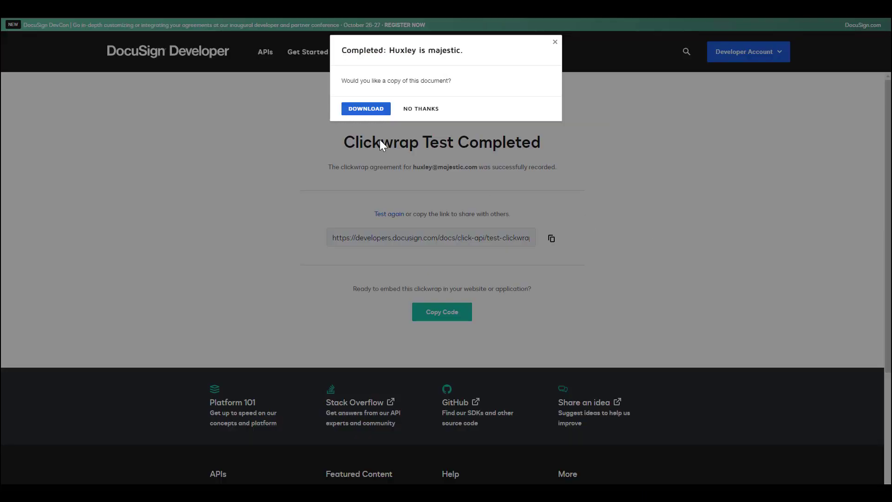
left_click(420, 111)
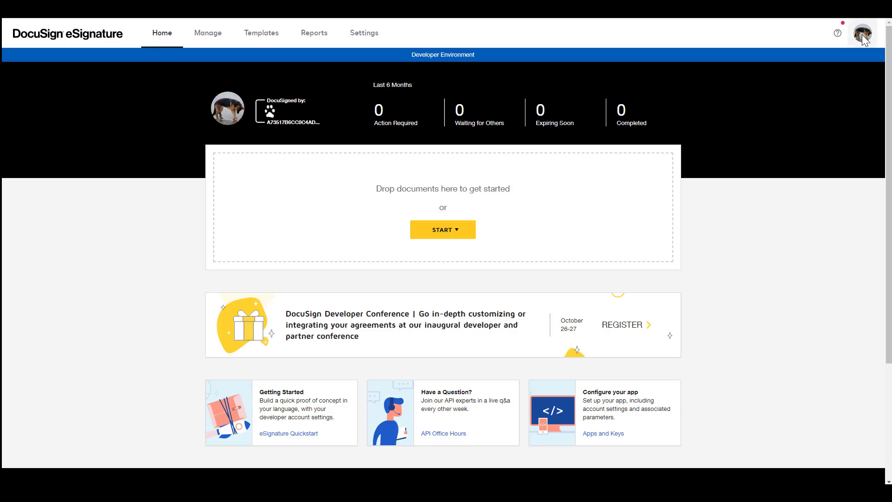
Step: Download the request logs from My Preferences as logs.zip and bring up the downloaded file's options
left_click(864, 37)
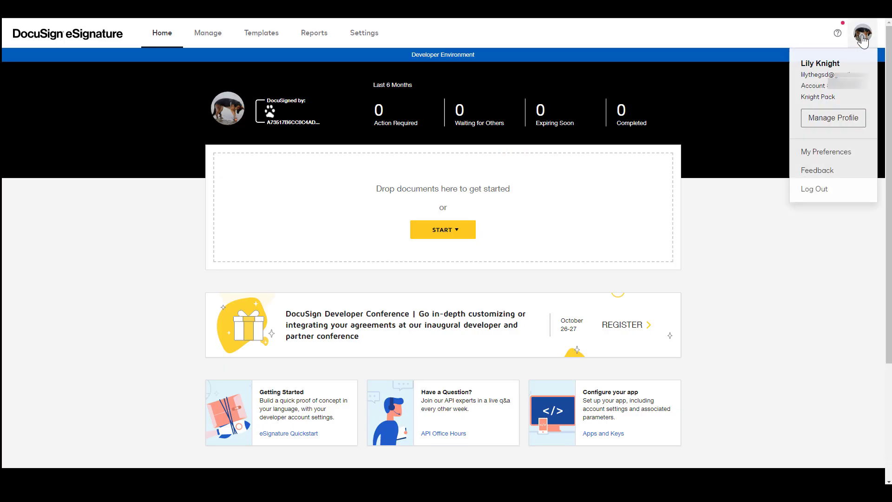
left_click(814, 152)
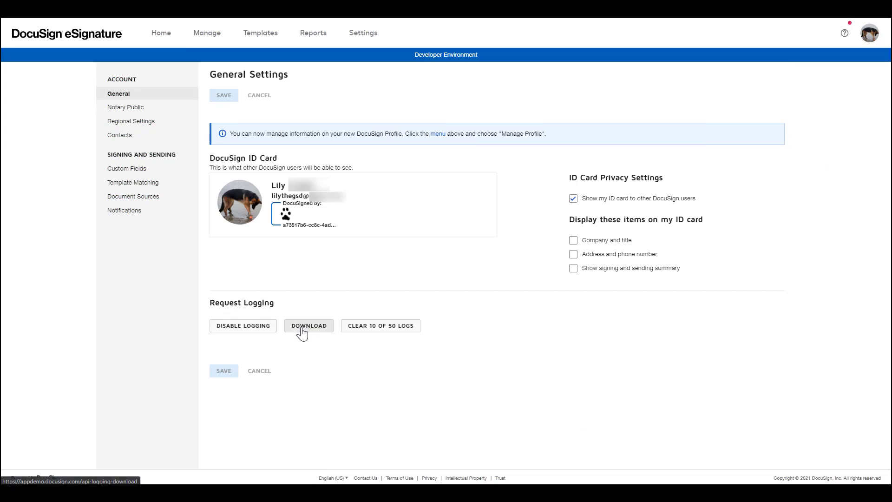
left_click(303, 327)
left_click(811, 470)
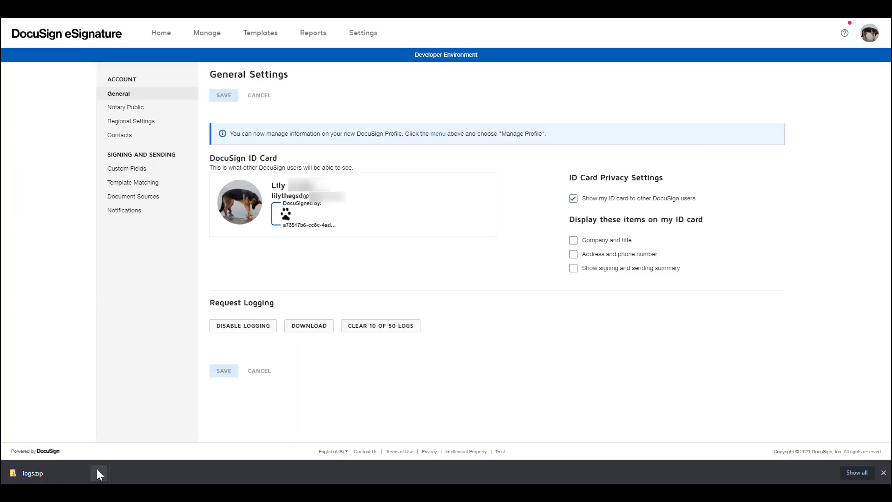
left_click(99, 474)
Step: Extract logs.zip in the Clickwrap logs folder and open 12_Created_PostClickwrap.txt
left_click(119, 440)
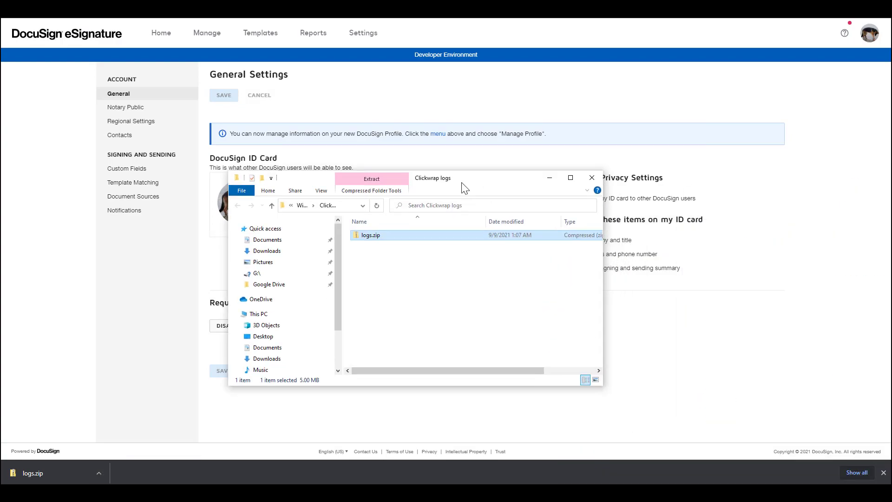
right_click(371, 236)
left_click(399, 278)
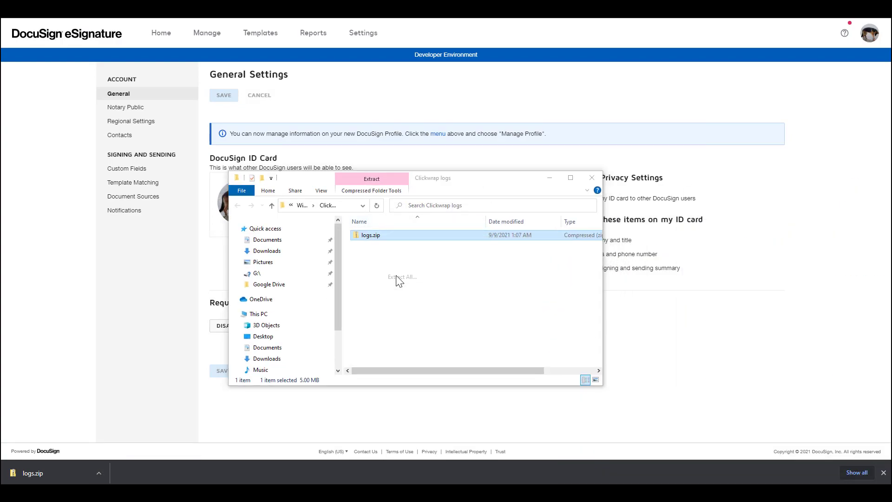
left_click(661, 355)
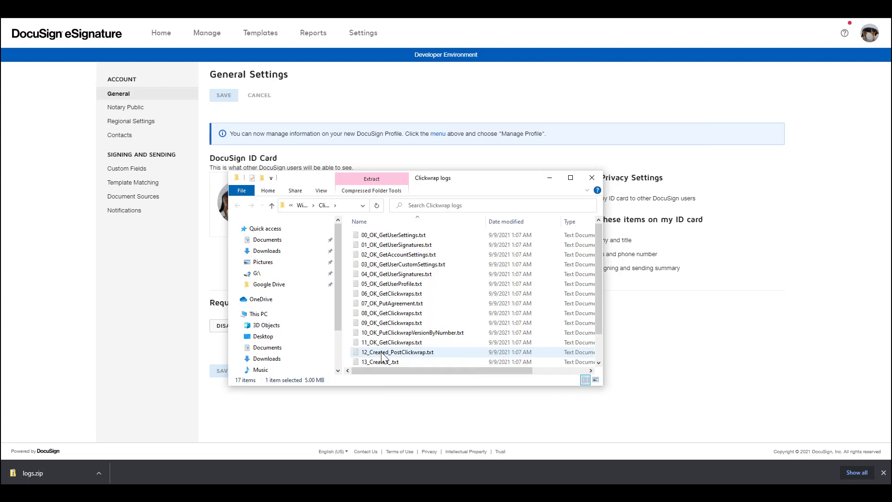
left_click(382, 353)
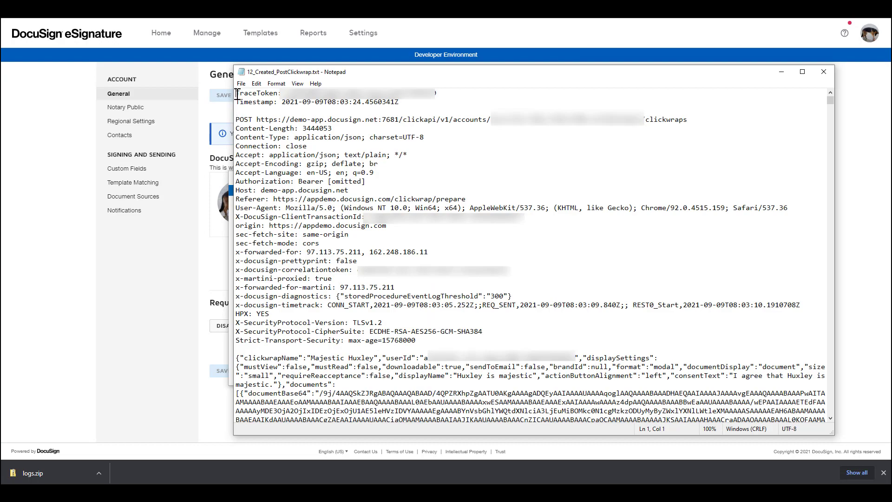
Step: Highlight the TraceToken, Timestamp and POST address lines, then close and reopen the log
left_click_drag(237, 94, 455, 91)
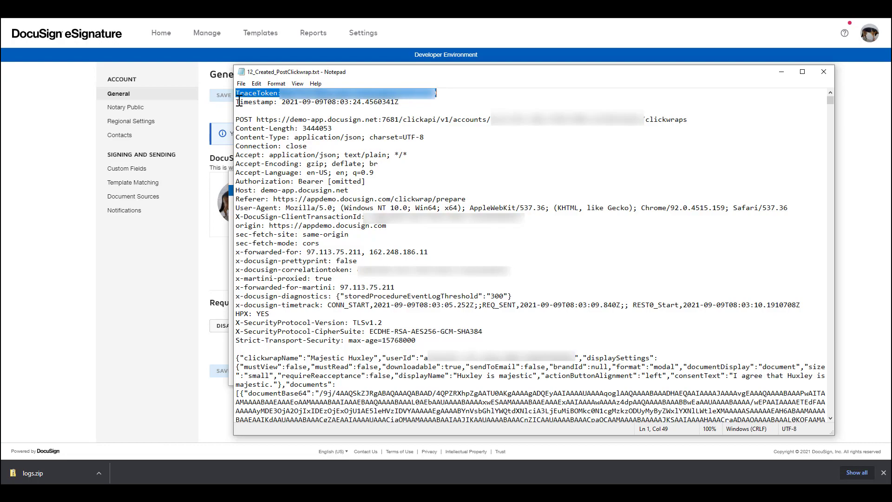
left_click_drag(237, 103, 409, 102)
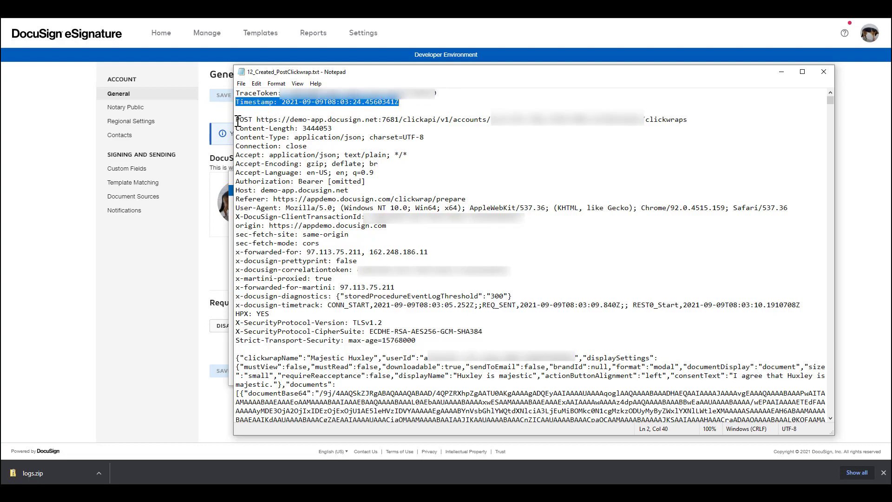
left_click_drag(236, 121, 695, 120)
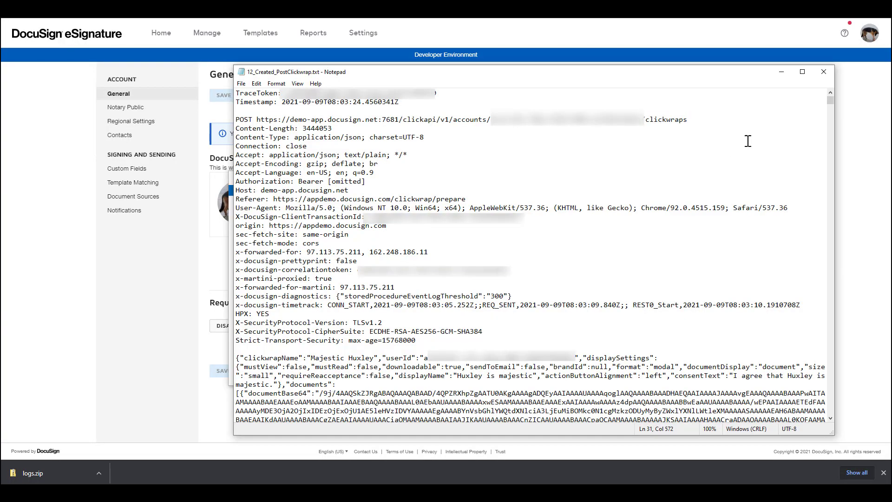
left_click_drag(830, 101, 830, 182)
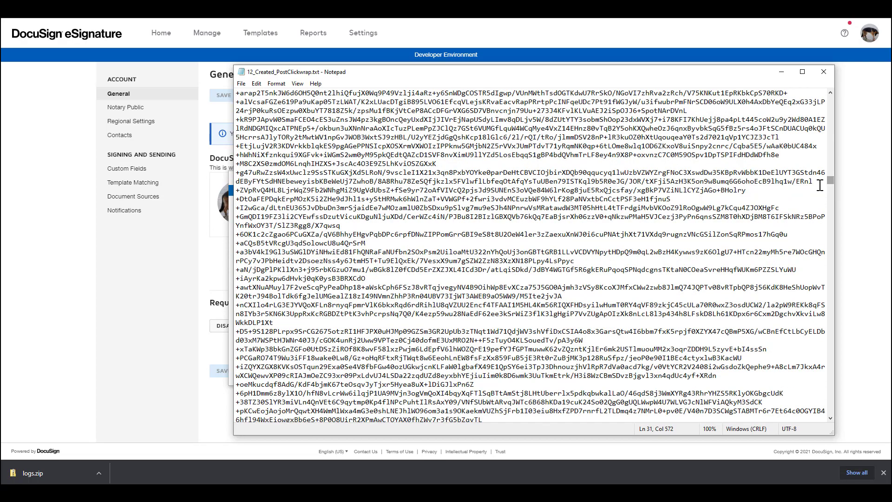
left_click(824, 71)
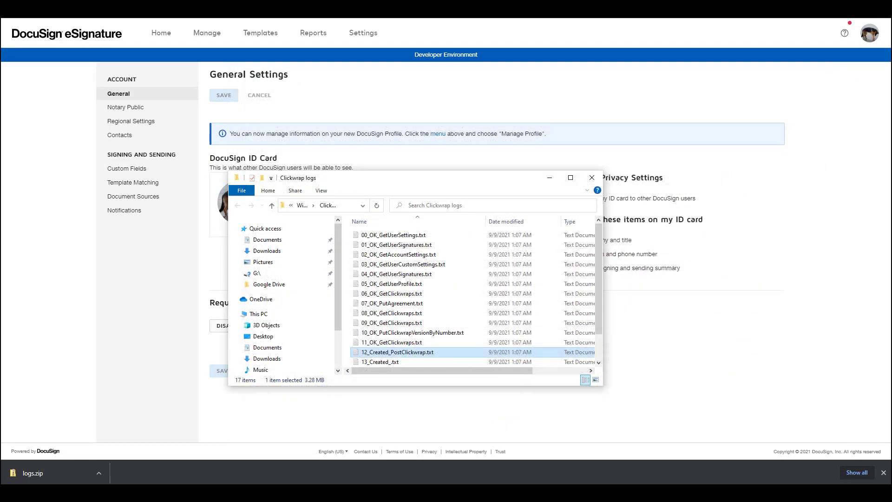
key("Return")
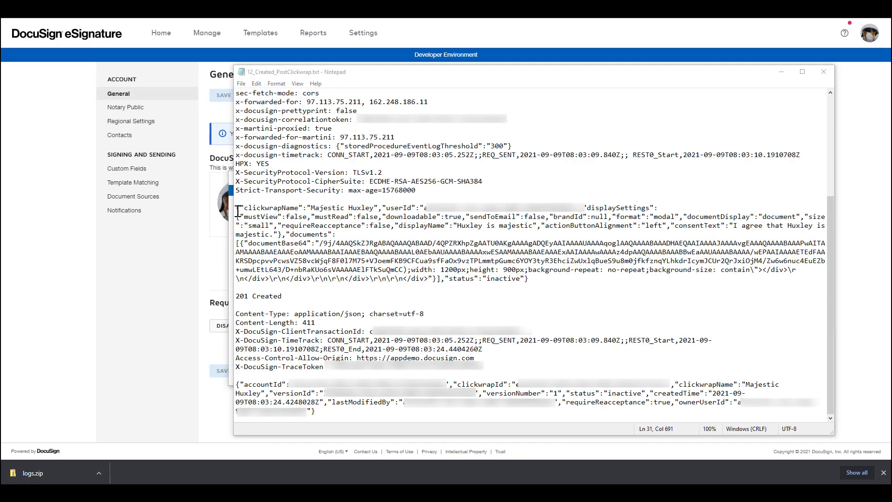
Step: Highlight the JSON request body, 201 Created headers and response body, then reselect the request body
left_click_drag(238, 209, 548, 289)
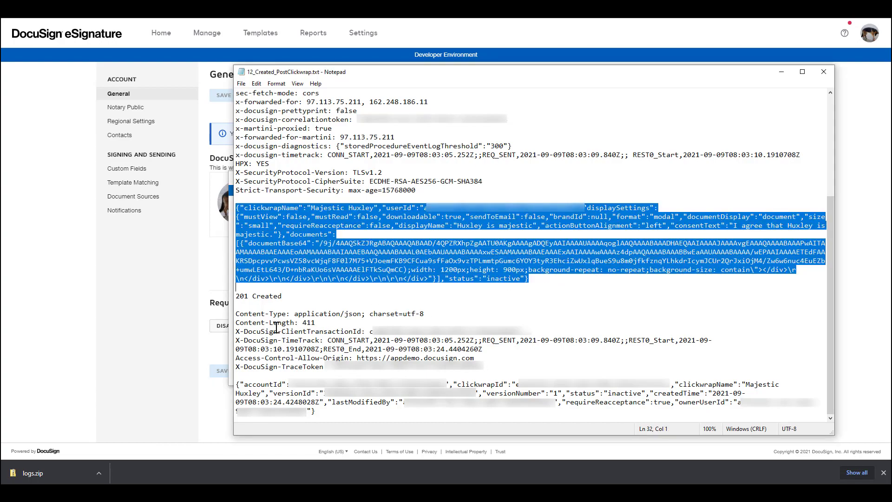
left_click_drag(237, 296, 483, 367)
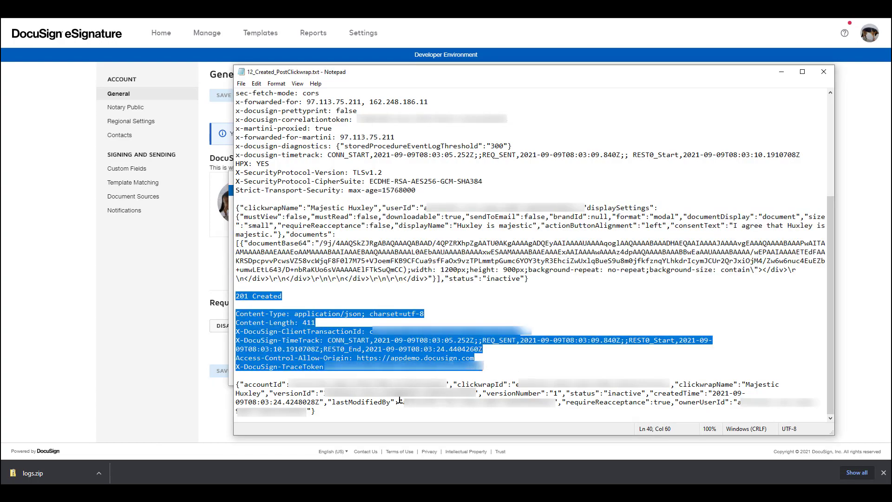
left_click_drag(236, 384, 512, 418)
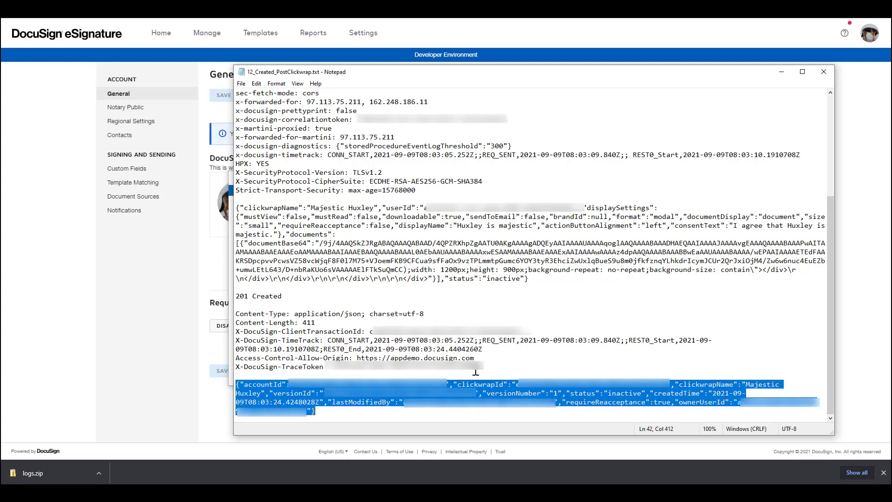
left_click(442, 315)
left_click_drag(237, 208, 529, 278)
Step: Copy the request JSON into JSON Formatter, pretty-print it, and maximize the output panel
right_click(314, 231)
left_click(332, 261)
key("alt+Tab")
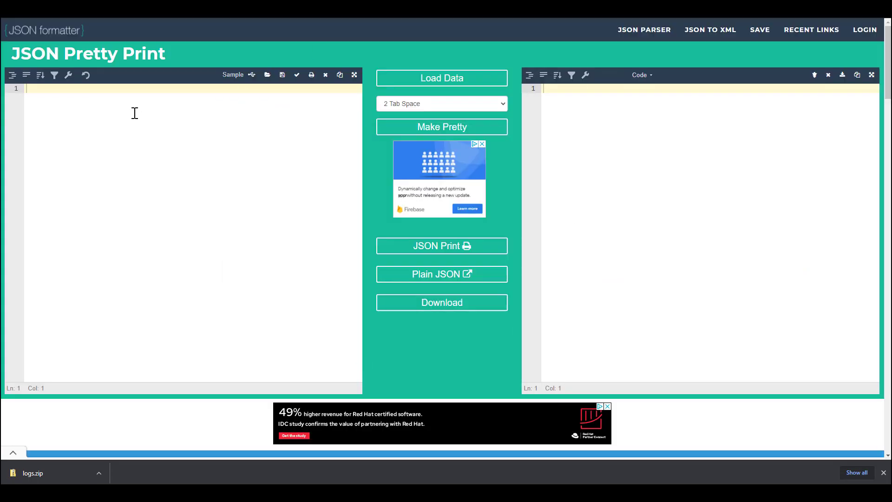
right_click(134, 113)
left_click(153, 188)
left_click(437, 130)
left_click(872, 75)
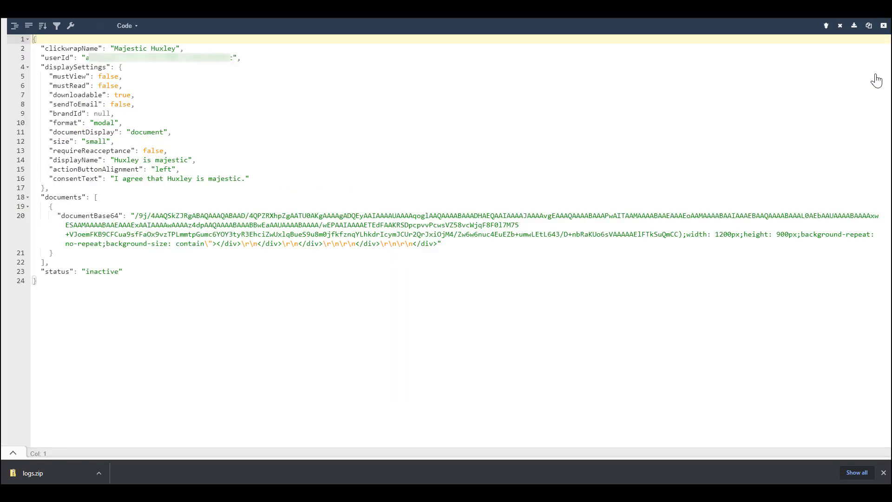
Step: Highlight clickwrapName, userId, documents, status inactive, mustView and mustRead, then return to DocuSign settings
left_click_drag(185, 48, 51, 47)
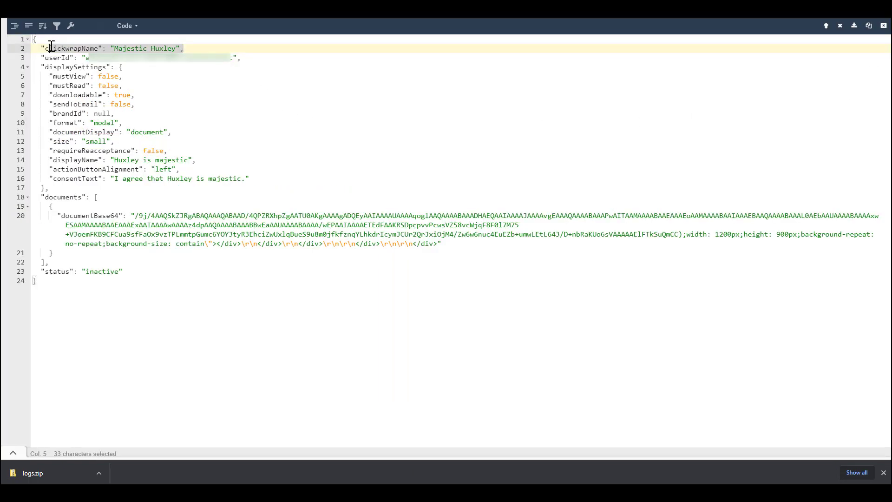
left_click_drag(238, 58, 259, 193)
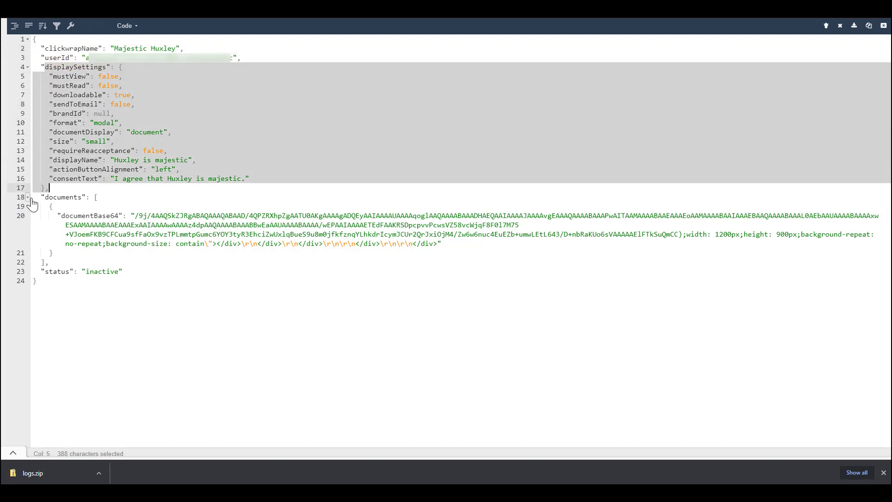
left_click_drag(37, 197, 465, 251)
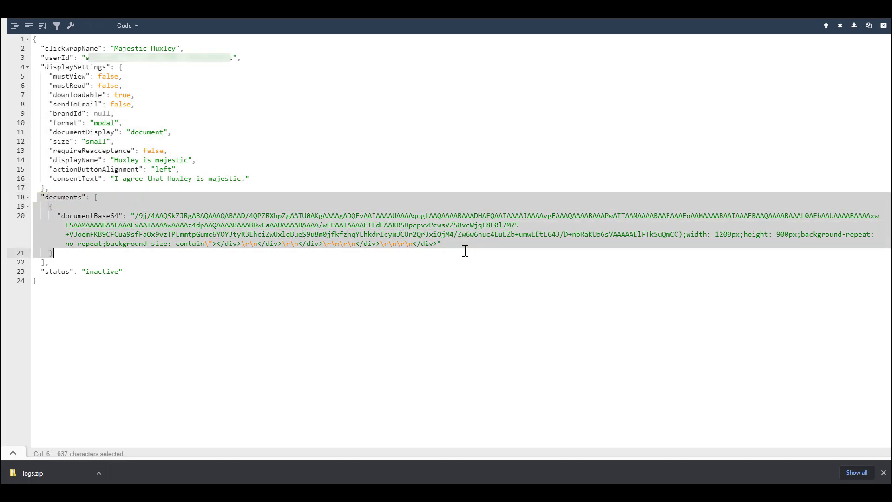
left_click_drag(123, 273, 36, 272)
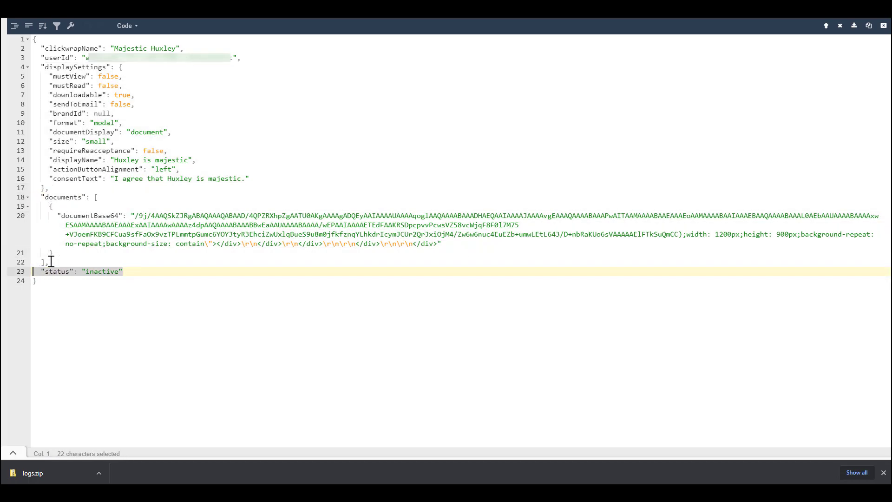
left_click(119, 85)
left_click_drag(52, 77, 124, 76)
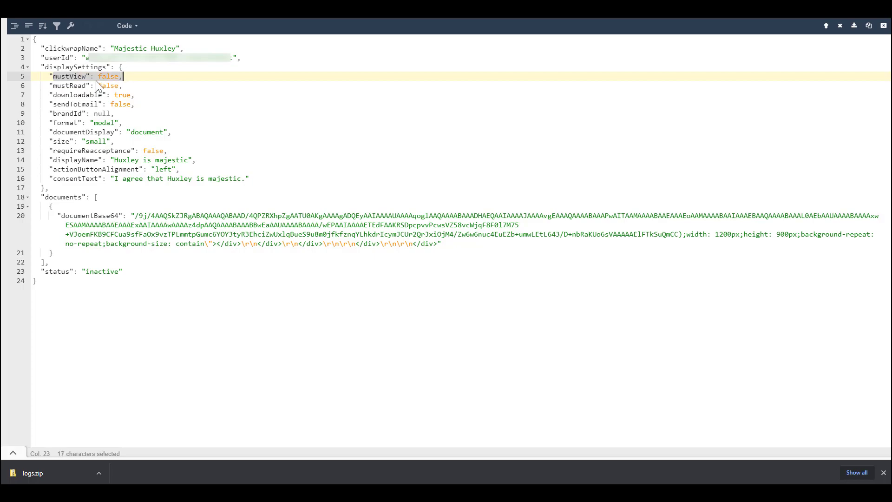
left_click_drag(50, 86, 133, 85)
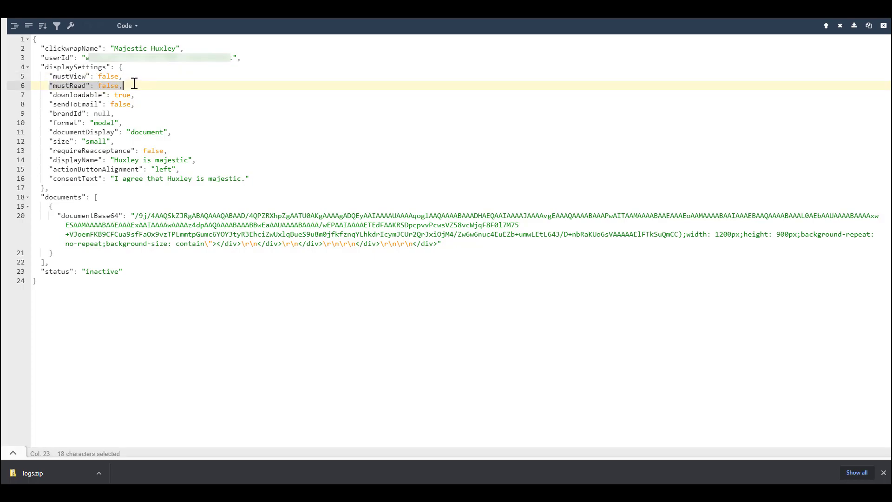
key("ctrl+w")
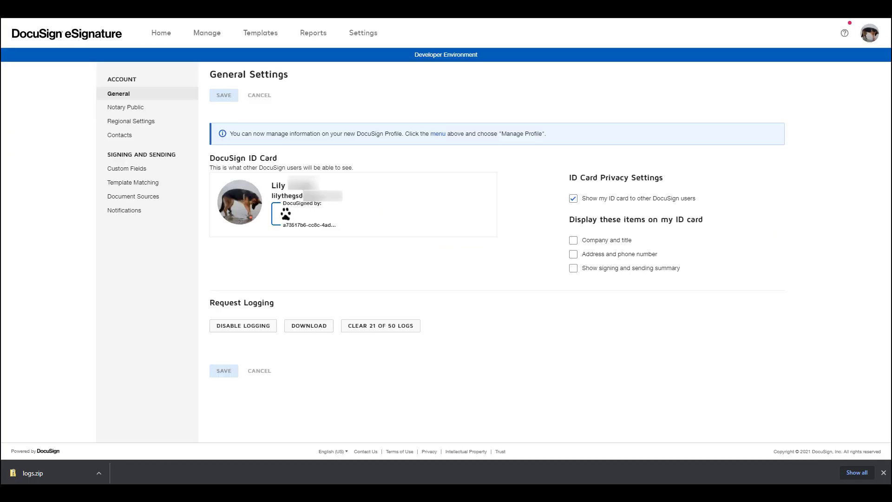
Step: Clear the 21 stored request logs, then disable request logging and save
left_click(371, 326)
left_click(242, 331)
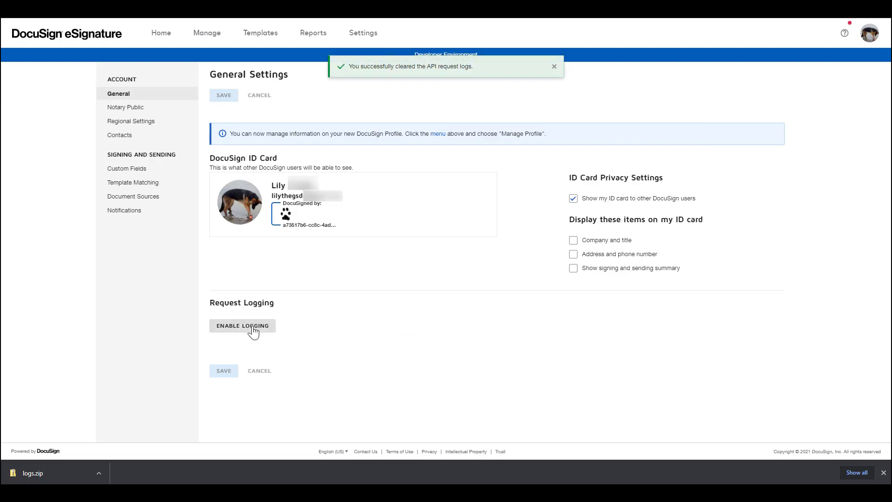
left_click(225, 371)
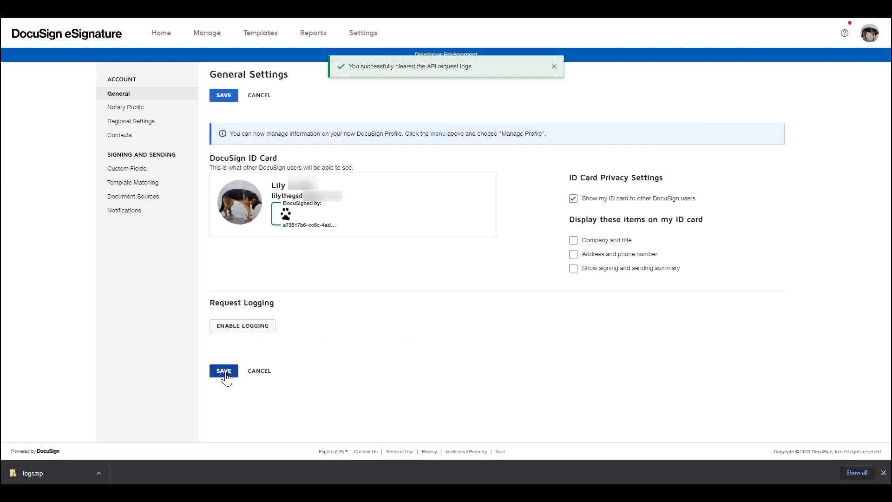